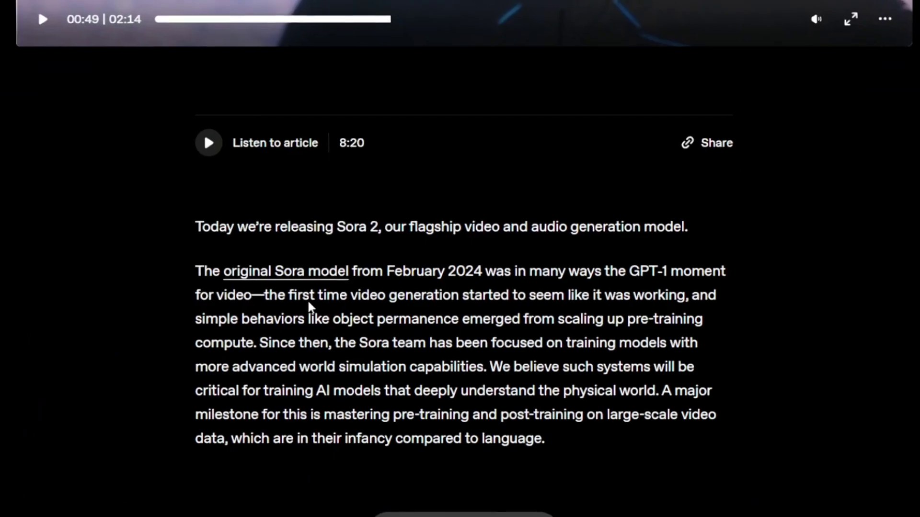
Step: Scroll to the Sora 2 demo carousel and highlight the entire figure-skater-with-cat prompt caption
scroll(148, 152, "up", 5)
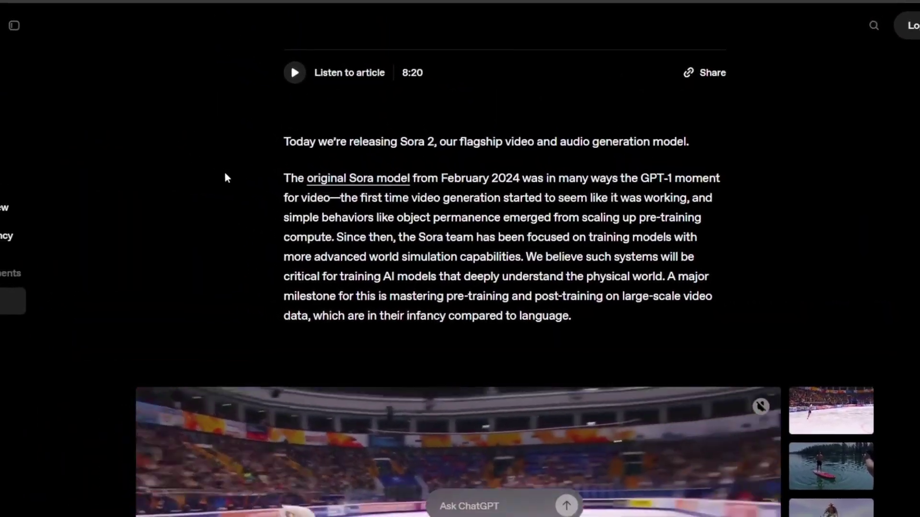
left_click_drag(587, 316, 527, 316)
left_click(436, 218)
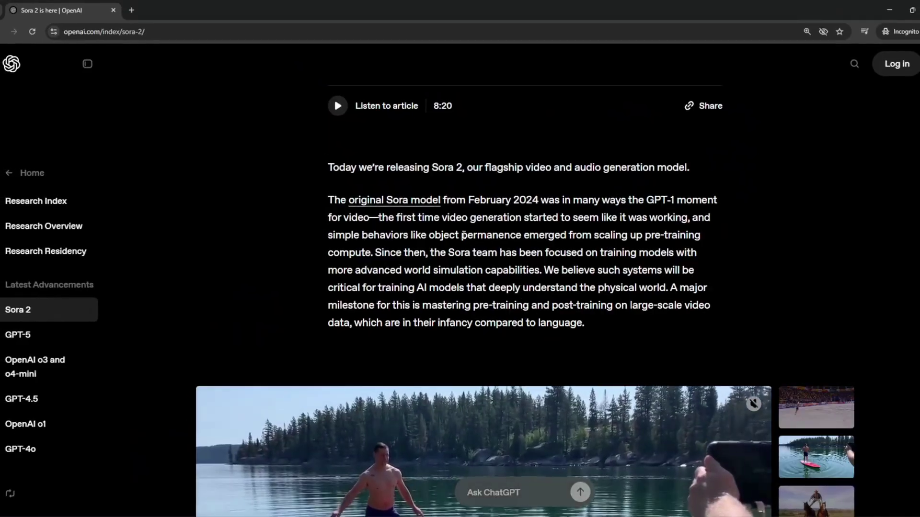
scroll(395, 450, "down", 5)
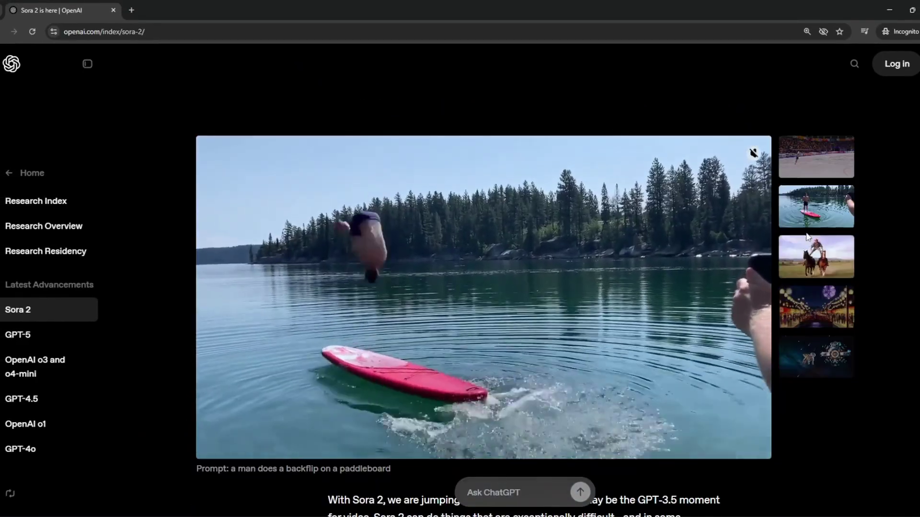
scroll(402, 398, "up", 3)
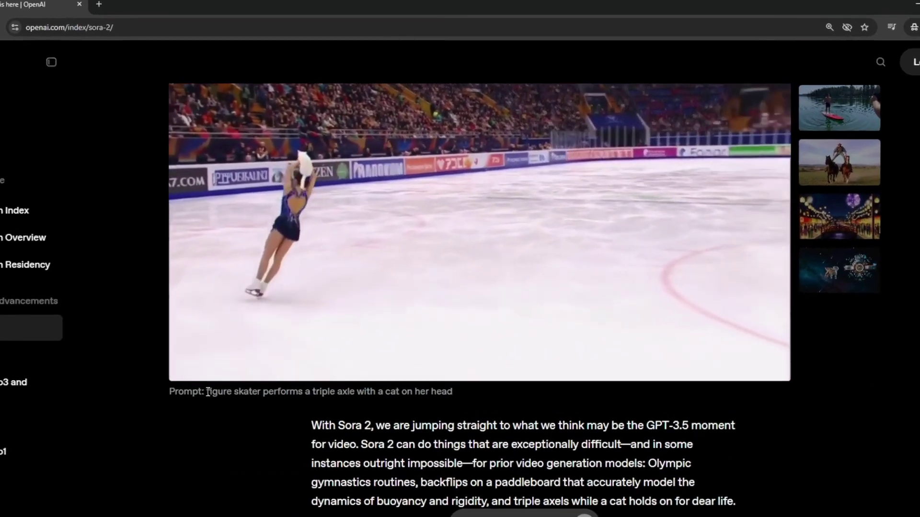
left_click_drag(231, 368, 278, 369)
left_click_drag(247, 406, 362, 406)
left_click_drag(334, 459, 438, 458)
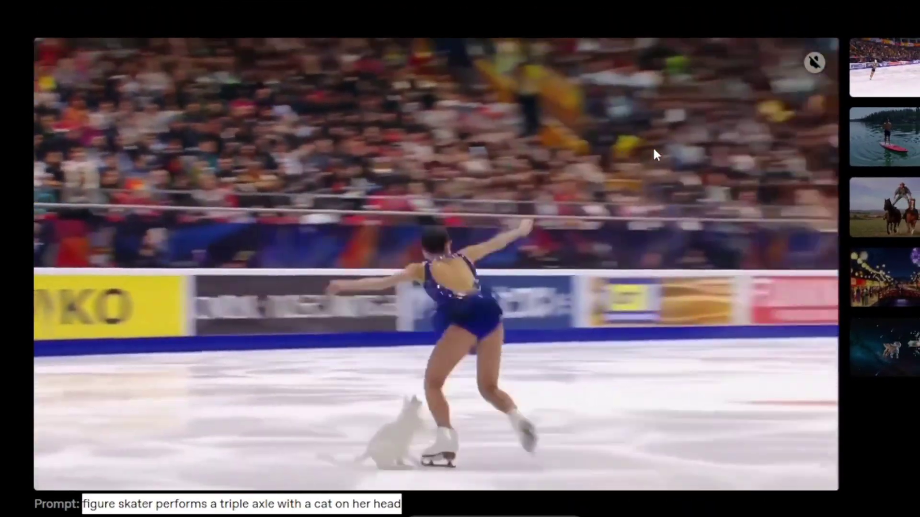
Step: Play the paddleboard backflip clip, highlight its caption, then play the anime fireworks clip, both unmuted
left_click(902, 149)
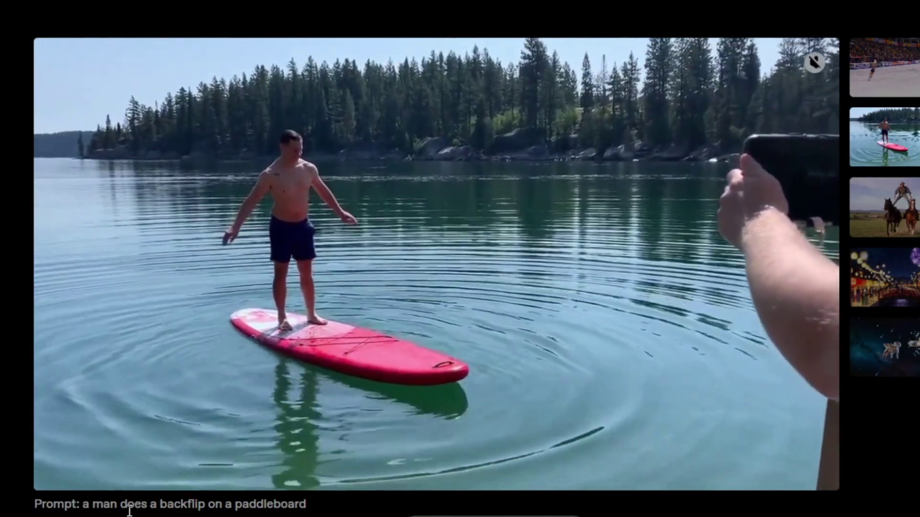
left_click_drag(129, 510, 306, 506)
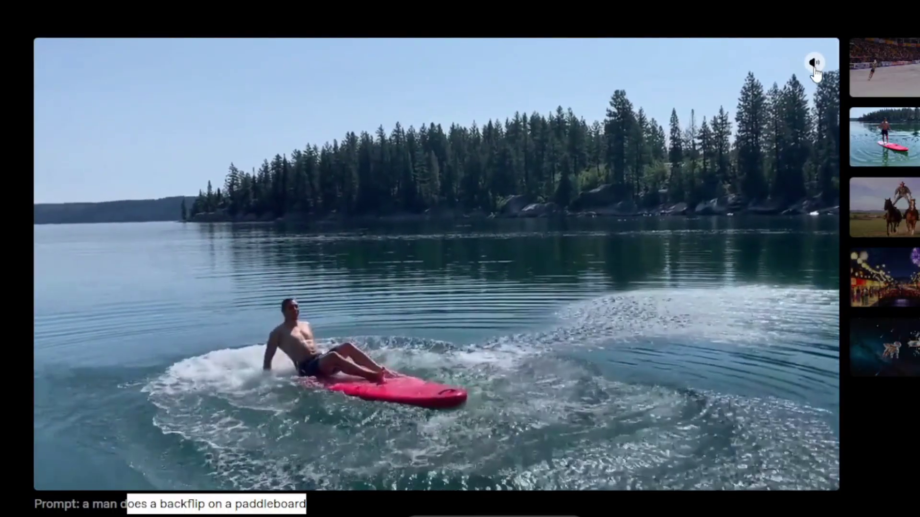
left_click(815, 67)
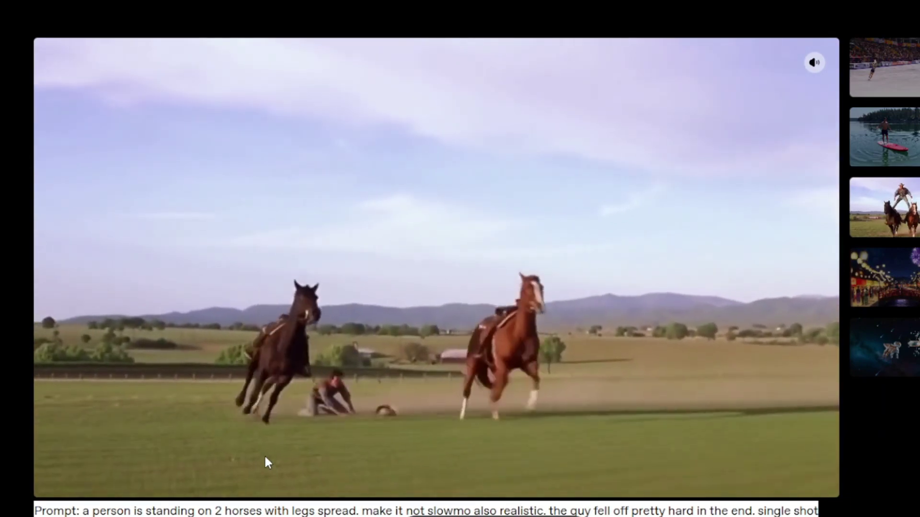
left_click(852, 304)
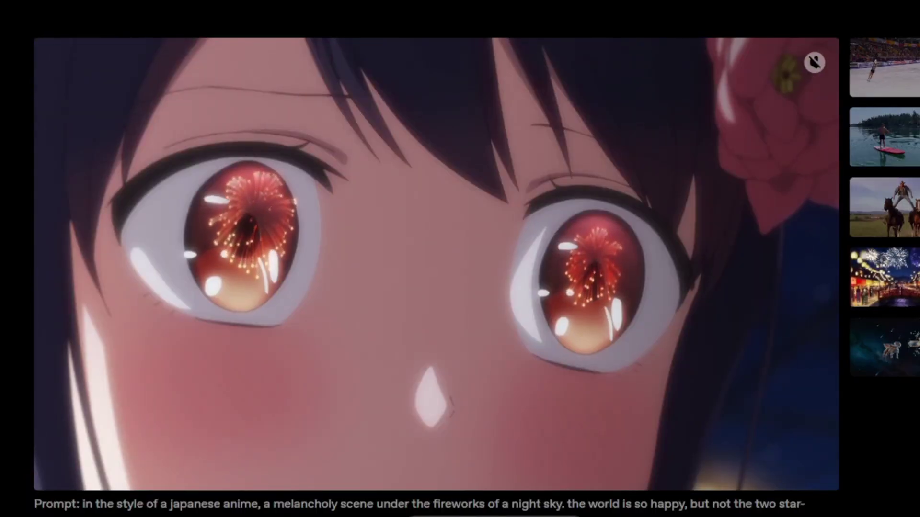
left_click(815, 65)
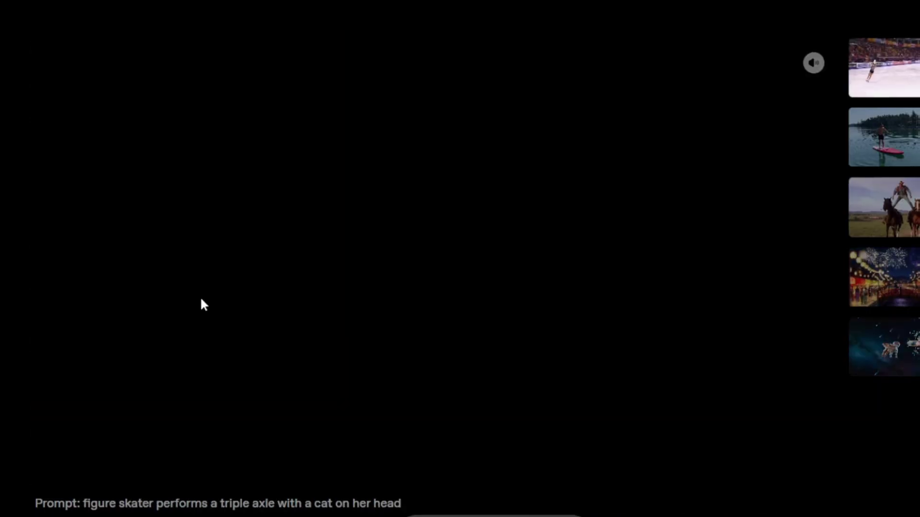
Step: Scroll to the second carousel and play the gymnast balance-beam clip
scroll(445, 345, "down", 10)
scroll(790, 230, "down", 10)
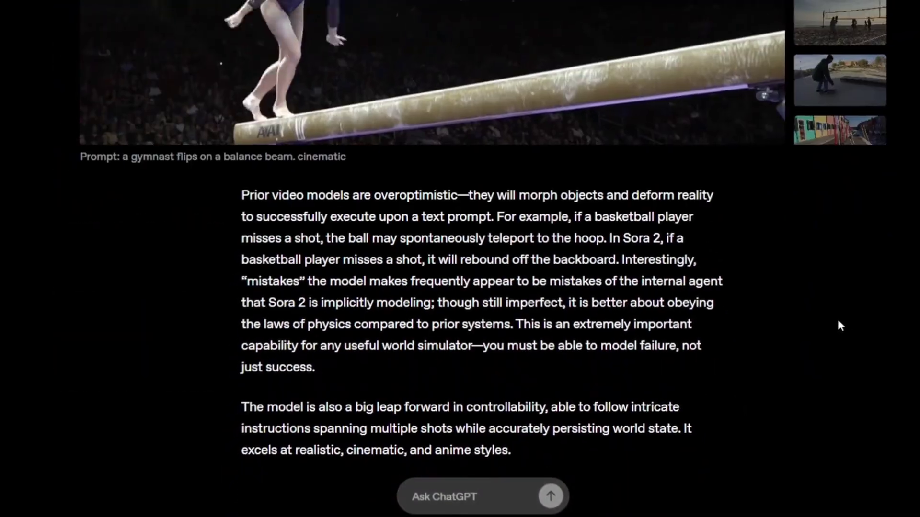
scroll(853, 321, "up", 2)
scroll(824, 320, "up", 4)
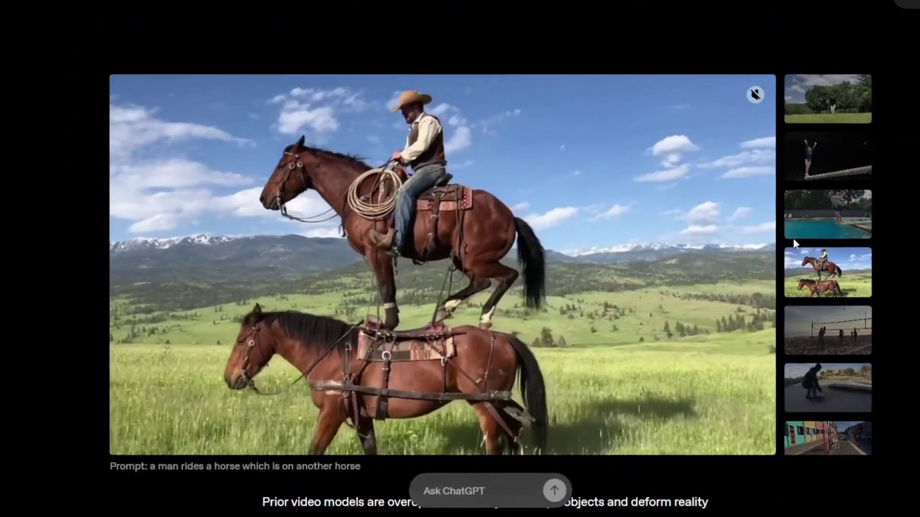
left_click(831, 163)
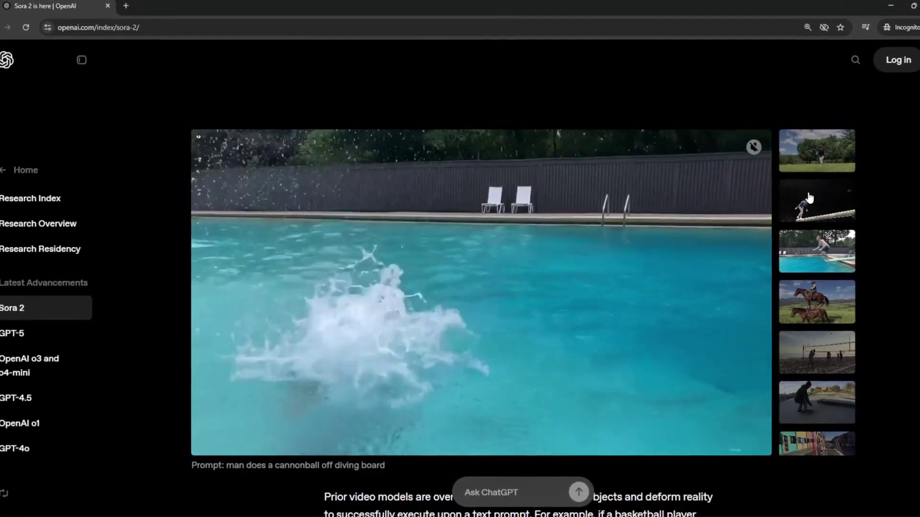
left_click(809, 198)
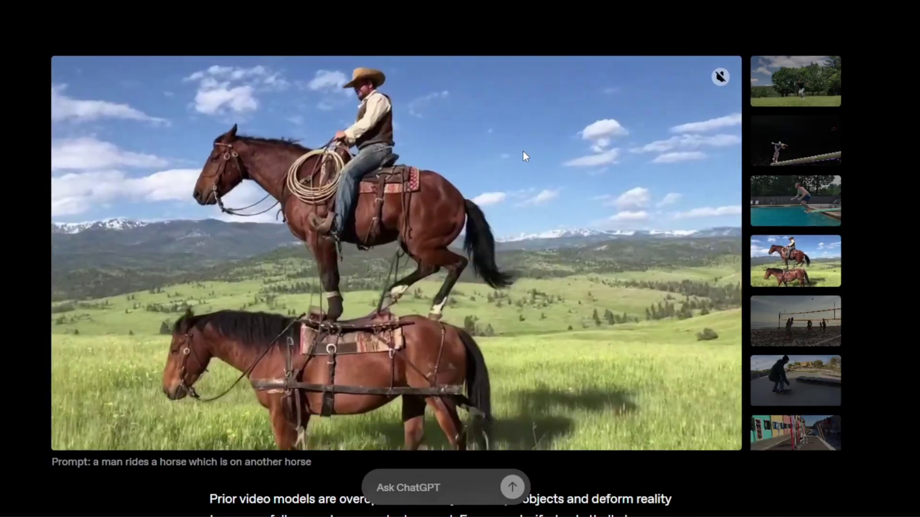
Step: Scroll through the later cameo and stacked-horse demo clips, returning to the article's opening paragraphs
scroll(523, 152, "down", 10)
scroll(514, 219, "down", 15)
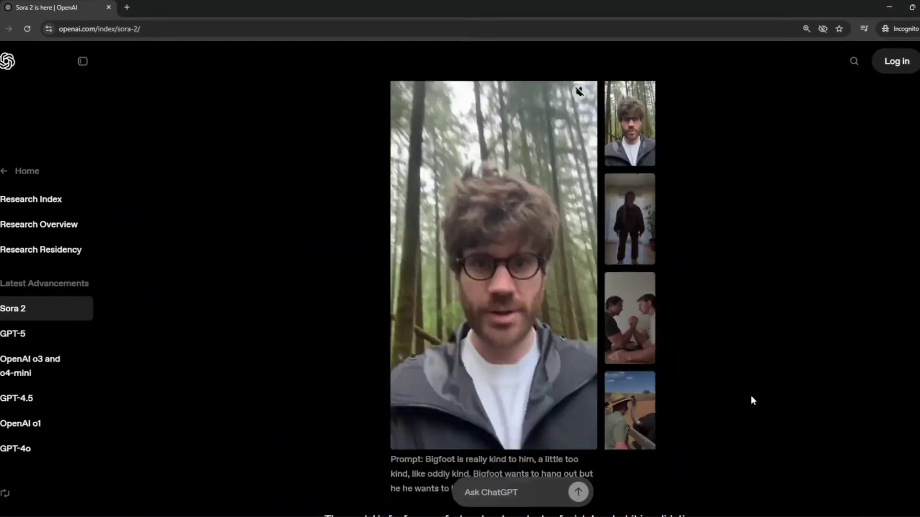
scroll(754, 400, "up", 5)
left_click_drag(327, 299, 540, 328)
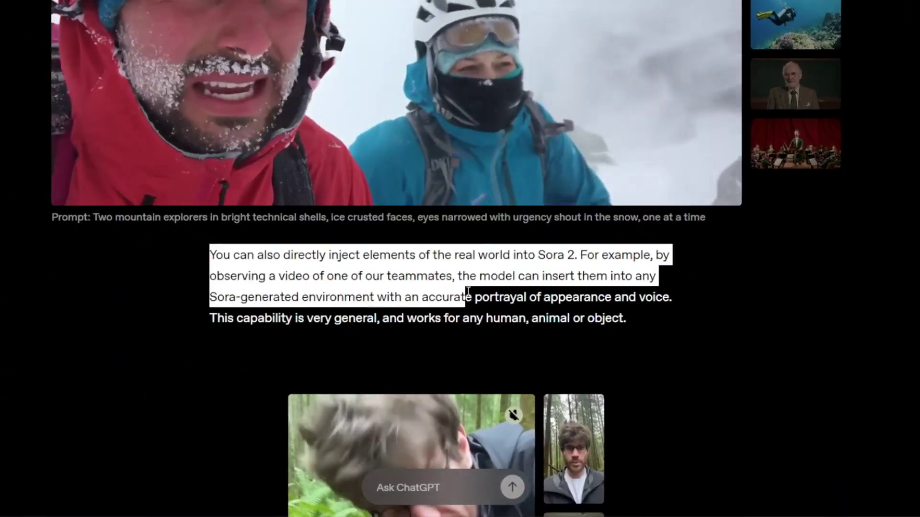
scroll(721, 314, "down", 5)
scroll(663, 328, "up", 1)
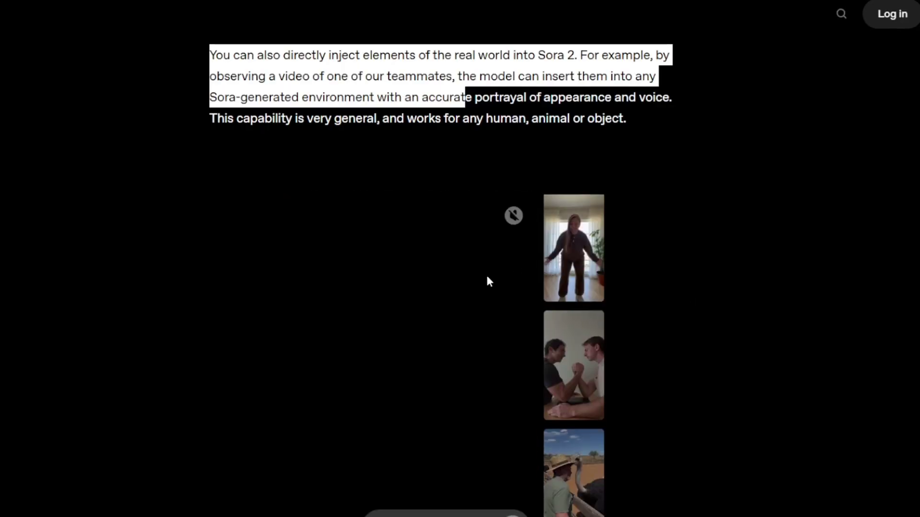
scroll(762, 307, "down", 3)
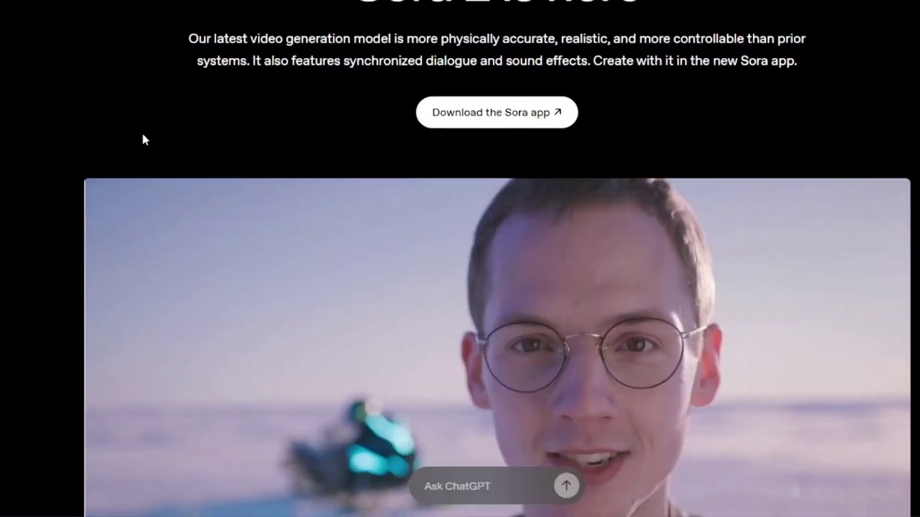
scroll(142, 138, "down", 10)
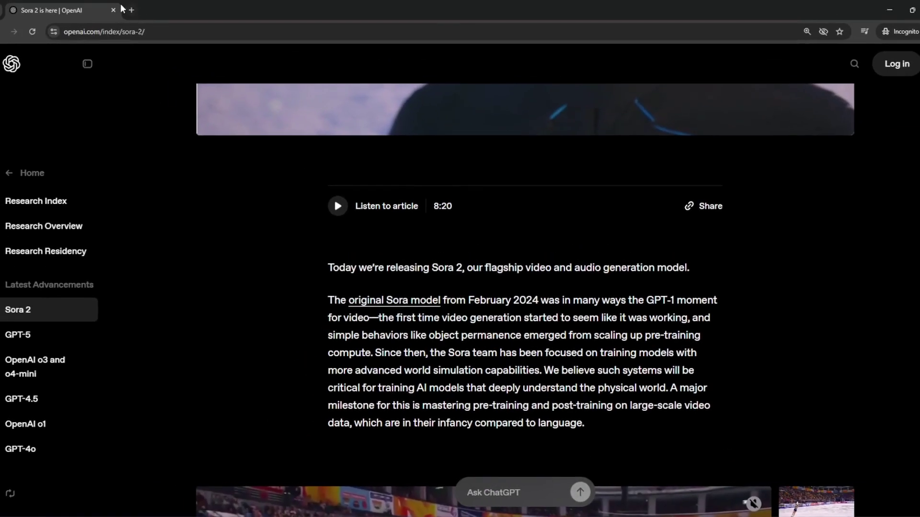
Step: Load sora.chatgpt.com in a new tab and try to log in, hitting the Netherlands-unavailable notice
left_click(130, 10)
type("sora.chatgpt.com")
key("Return")
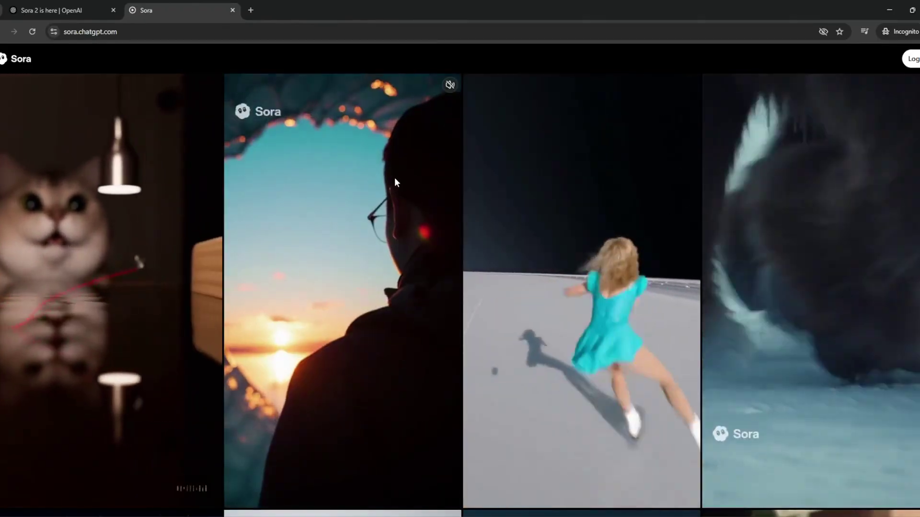
left_click(912, 58)
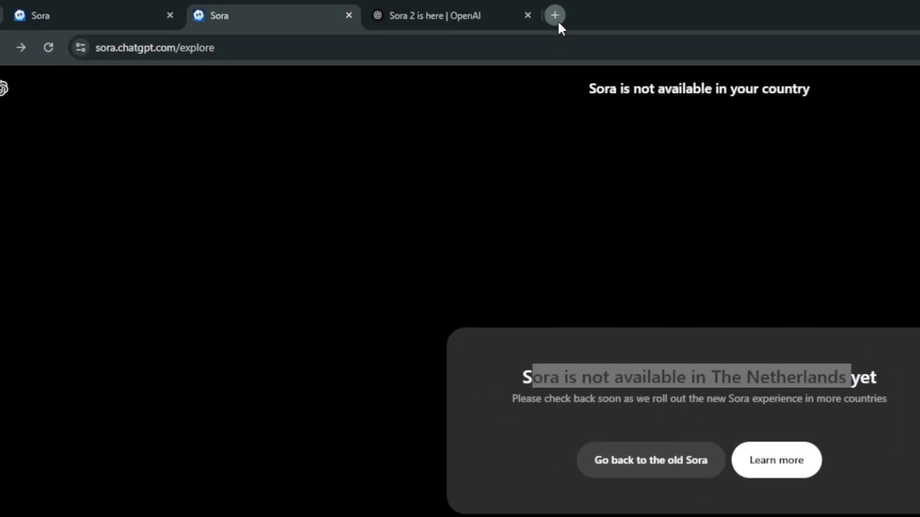
Step: Search for the VeePN Chrome extension in a new tab
left_click(556, 15)
type("veepn chrome")
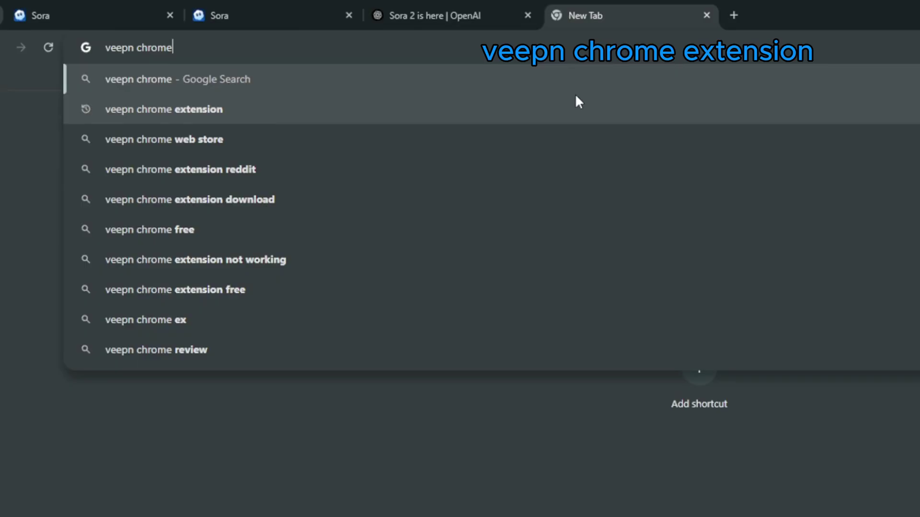
left_click(575, 96)
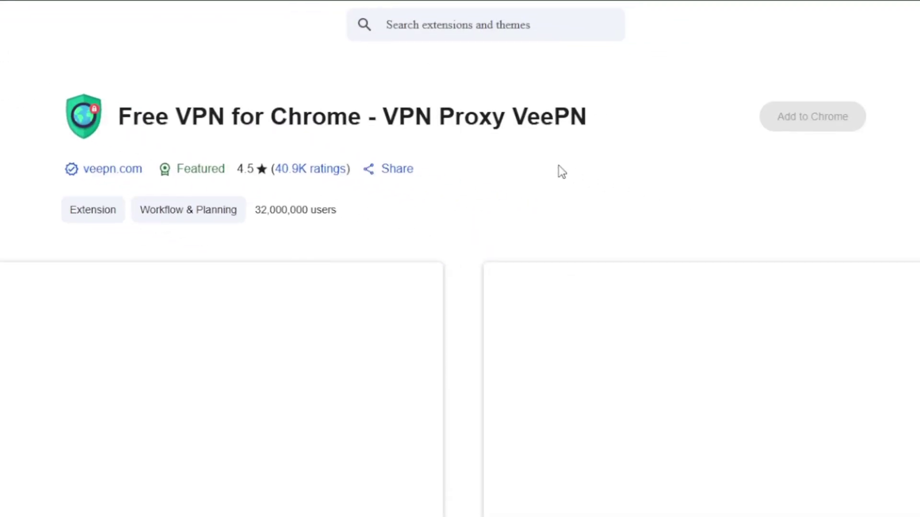
Step: Search Google for 'private inteernet access' in another new tab
left_click(735, 16)
type("private inteernet ")
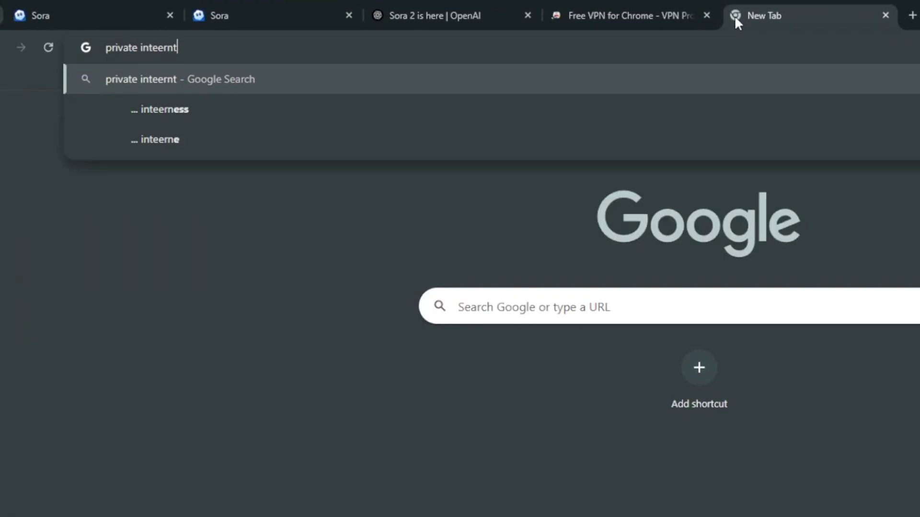
type("access")
key("Return")
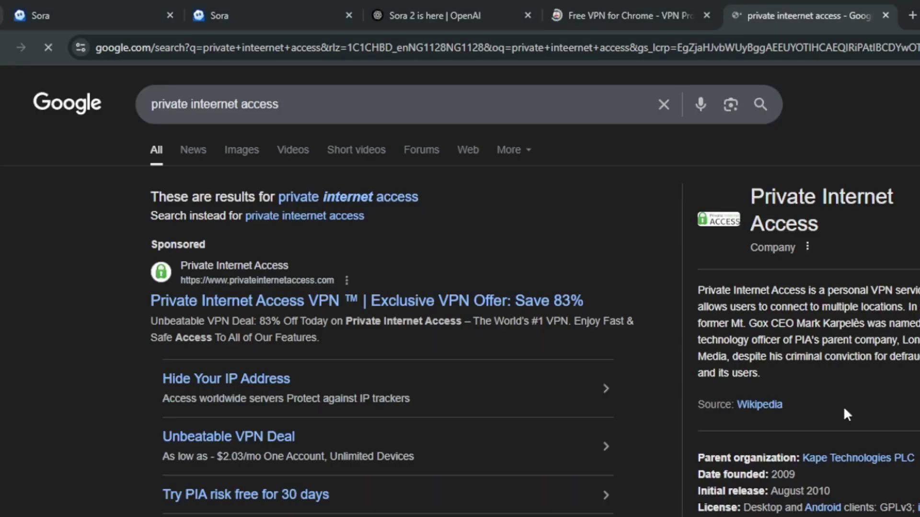
Step: Connect VeePN to the USA Oregon server and reload the Sora tab to show its explore feed
left_click(623, 16)
left_click(158, 10)
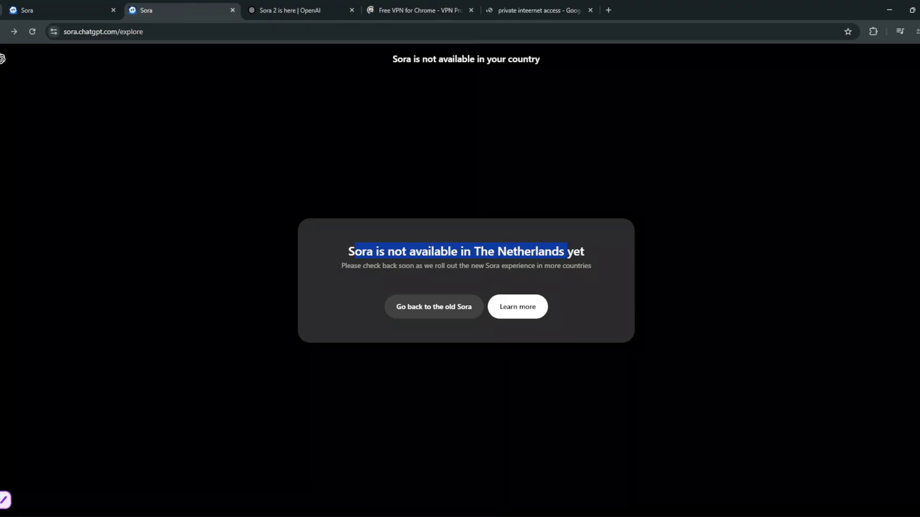
left_click(872, 32)
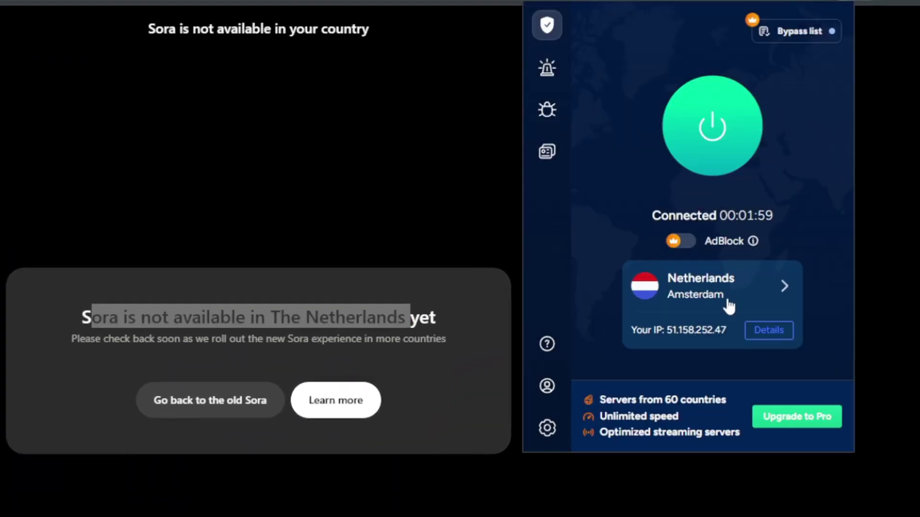
left_click(735, 295)
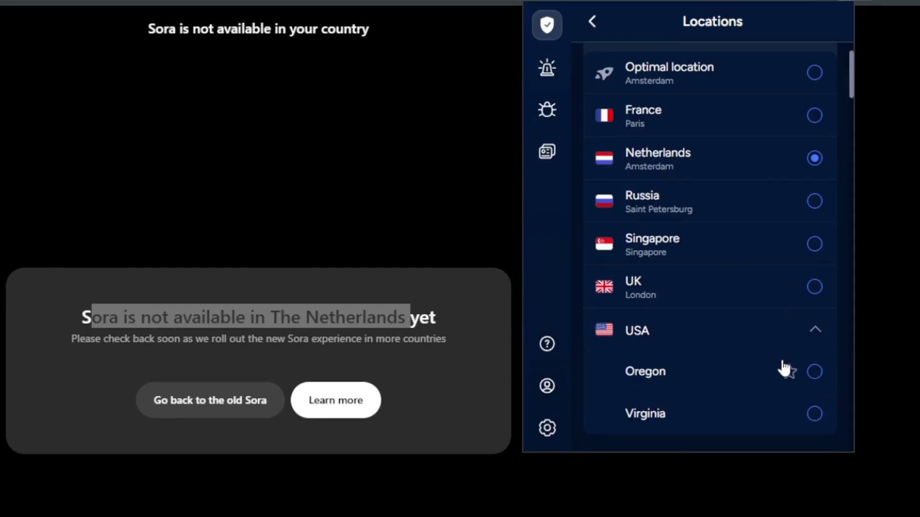
left_click(815, 222)
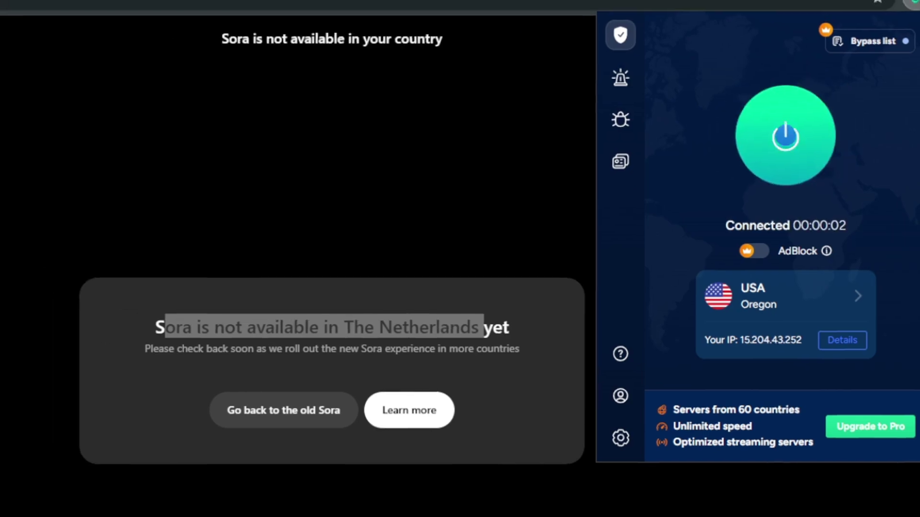
left_click(48, 47)
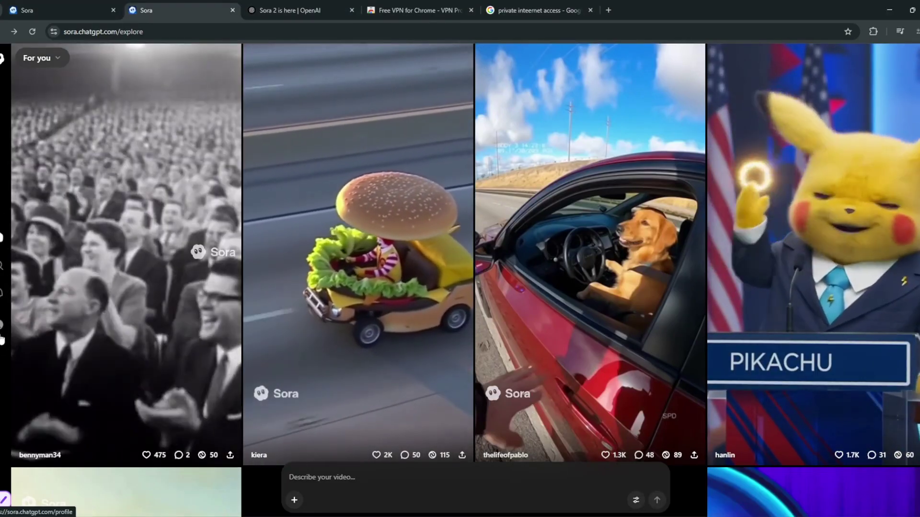
scroll(5, 340, "down", 4)
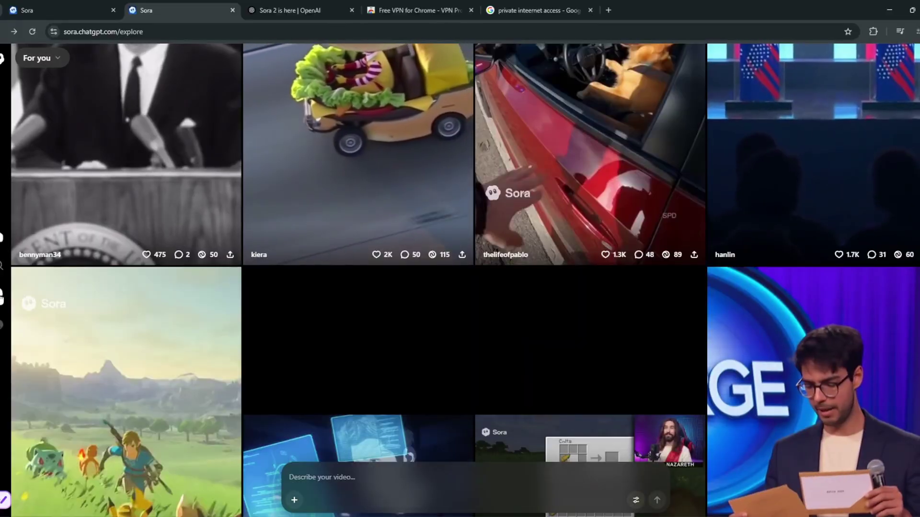
left_click(1, 295)
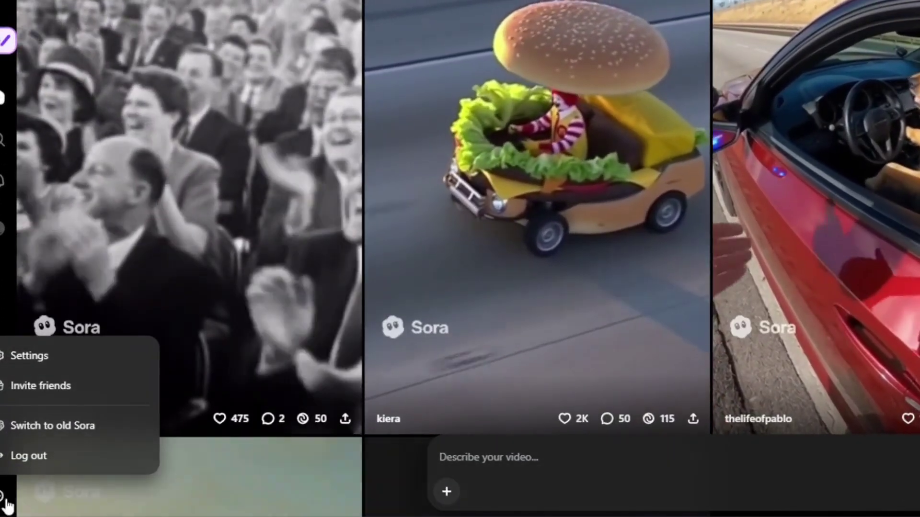
left_click(25, 388)
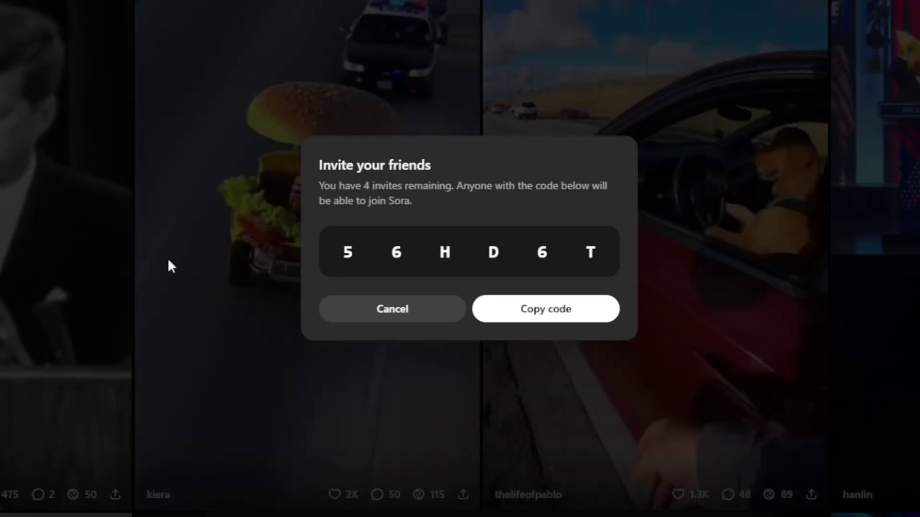
left_click(434, 214)
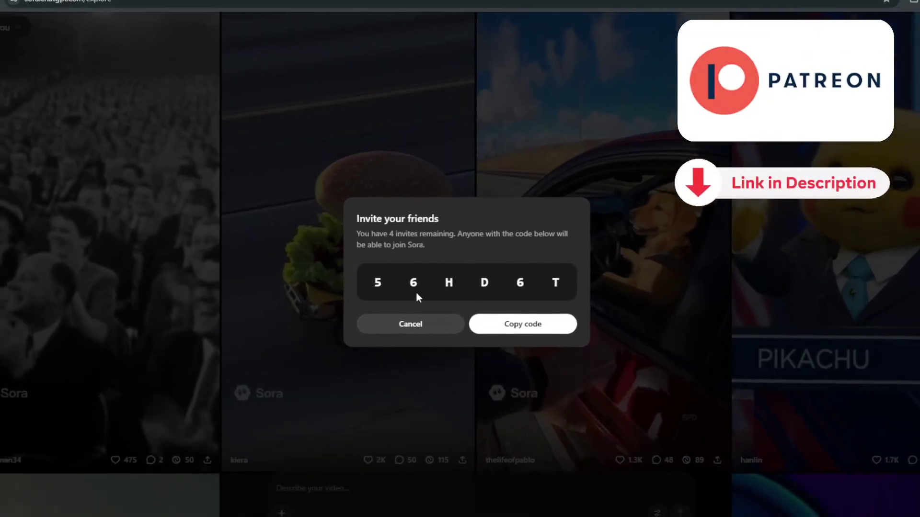
left_click(411, 325)
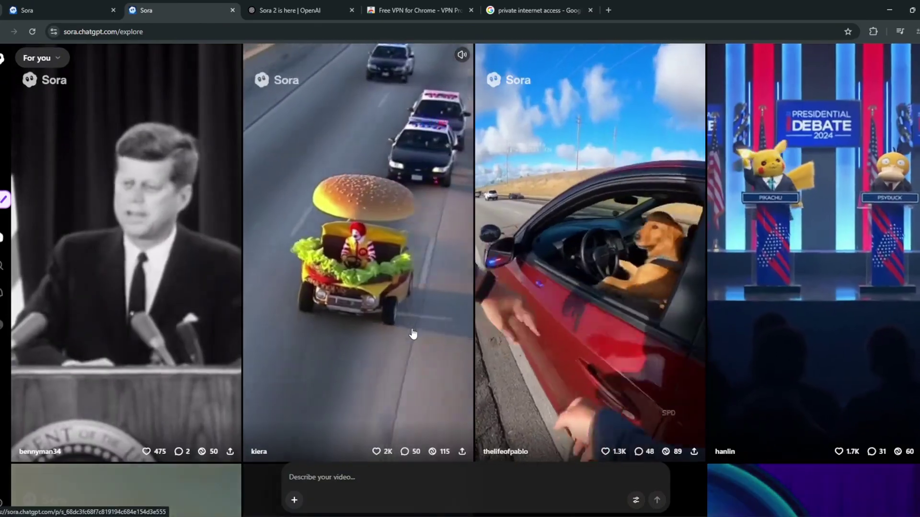